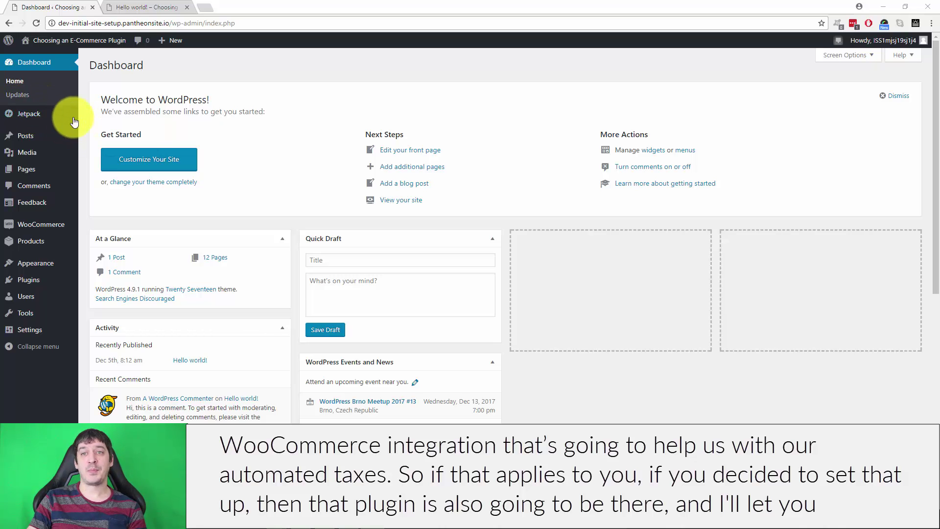
Step: Open the WooCommerce settings and review the store address, general options and currency options
mouse_move(61, 116)
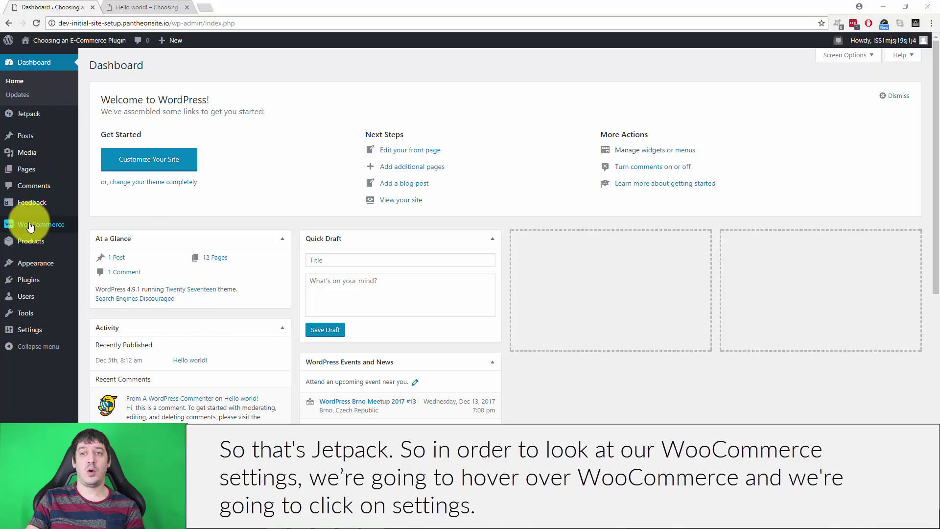
mouse_move(29, 226)
left_click(102, 269)
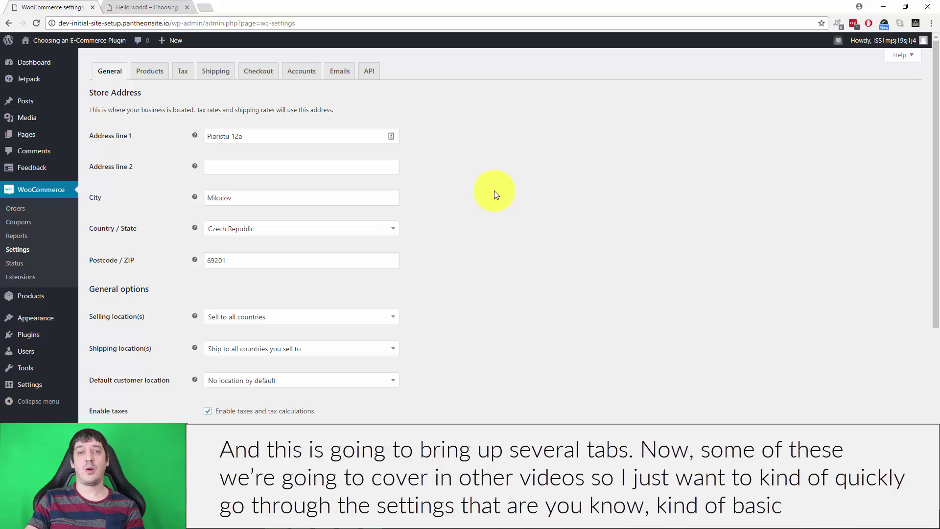
scroll(486, 209, "down", 2)
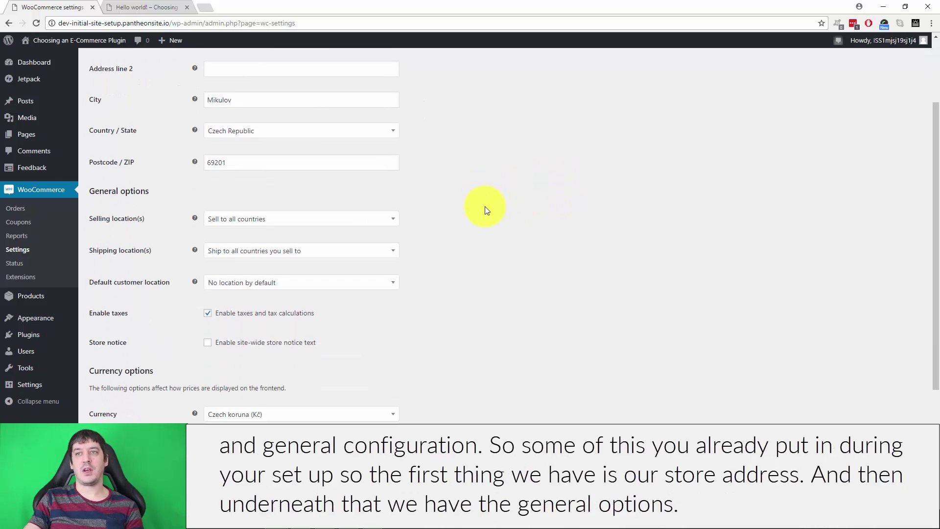
scroll(486, 210, "up", 2)
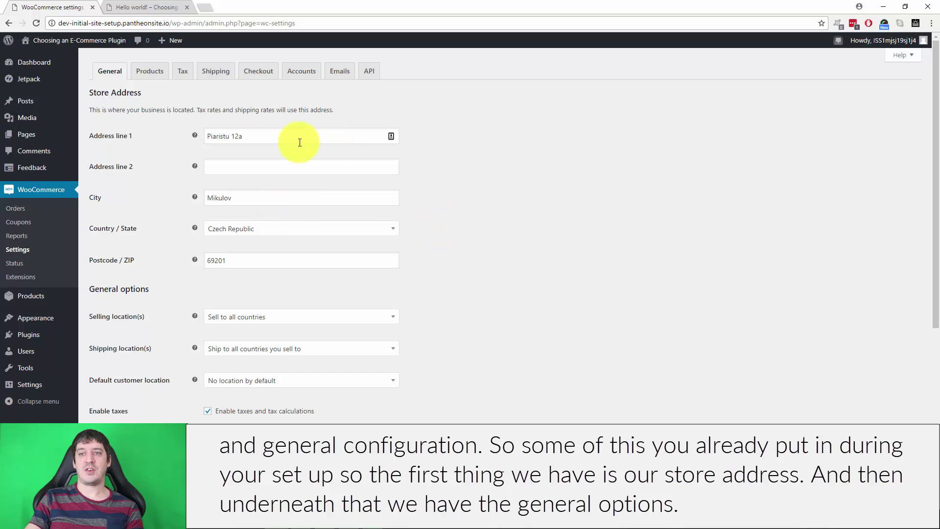
scroll(612, 254, "down", 5)
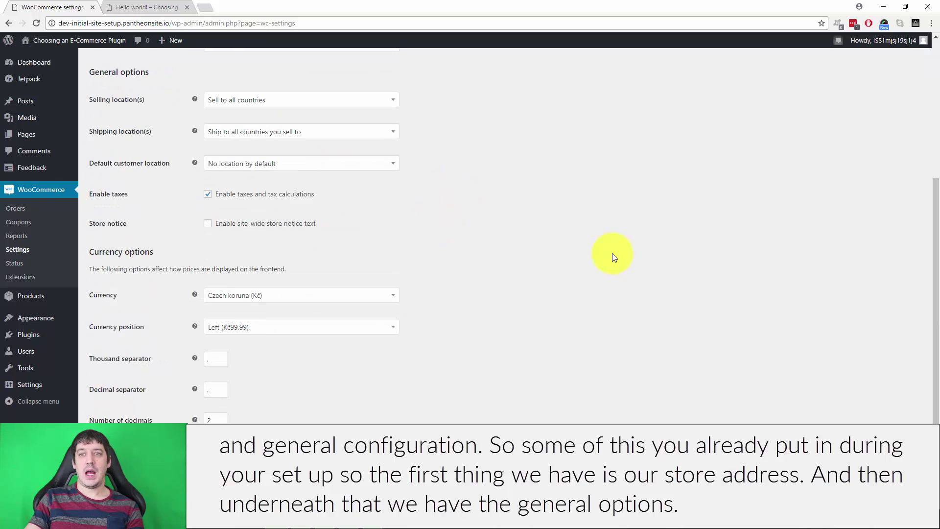
scroll(625, 263, "up", 1)
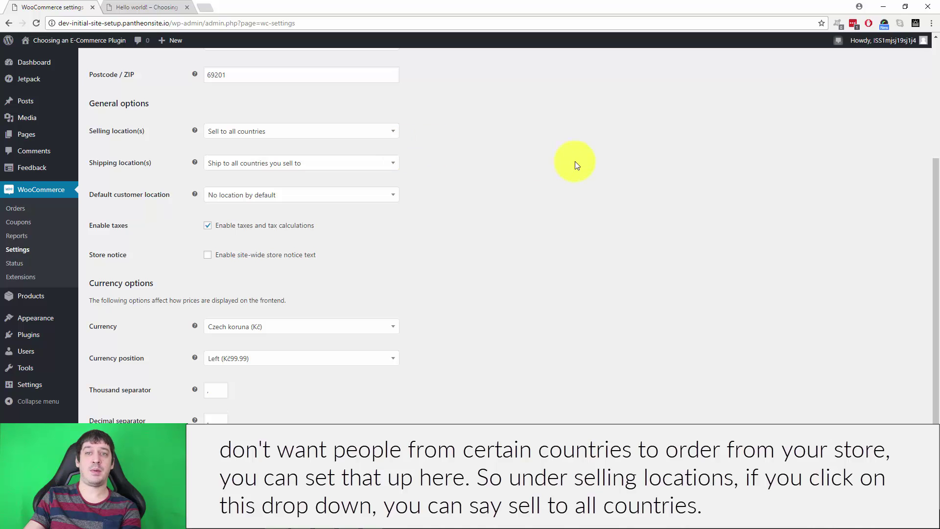
Step: Try the selling location option "Sell to all countries, except for..." and look at its list of excludable countries
left_click(316, 131)
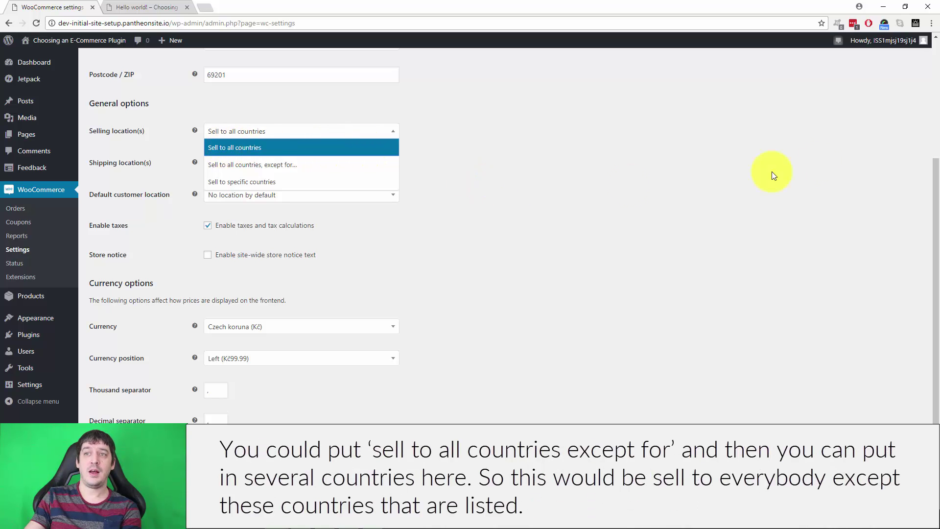
left_click(271, 166)
left_click(257, 162)
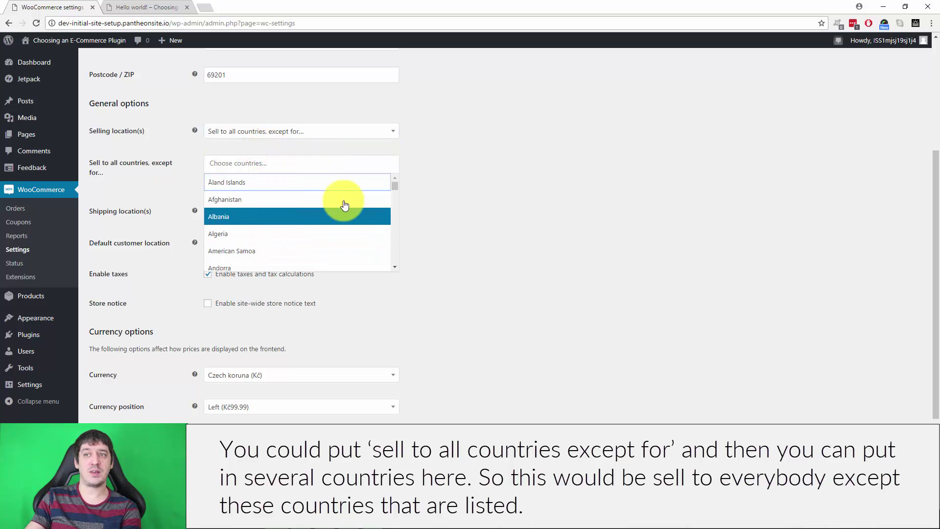
left_click(539, 190)
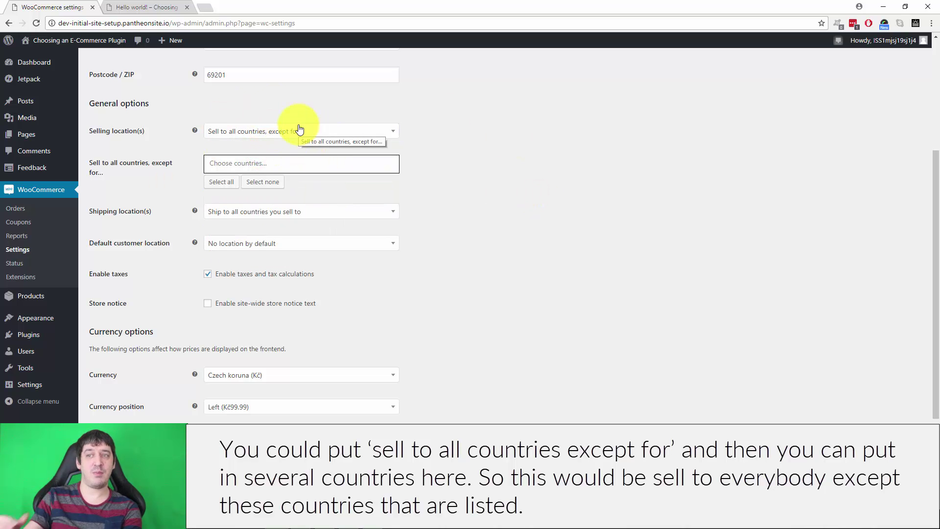
Step: Try the selling location option "Sell to specific countries", look at its country list, and return the option to "Sell to all countries"
left_click(323, 131)
left_click(288, 181)
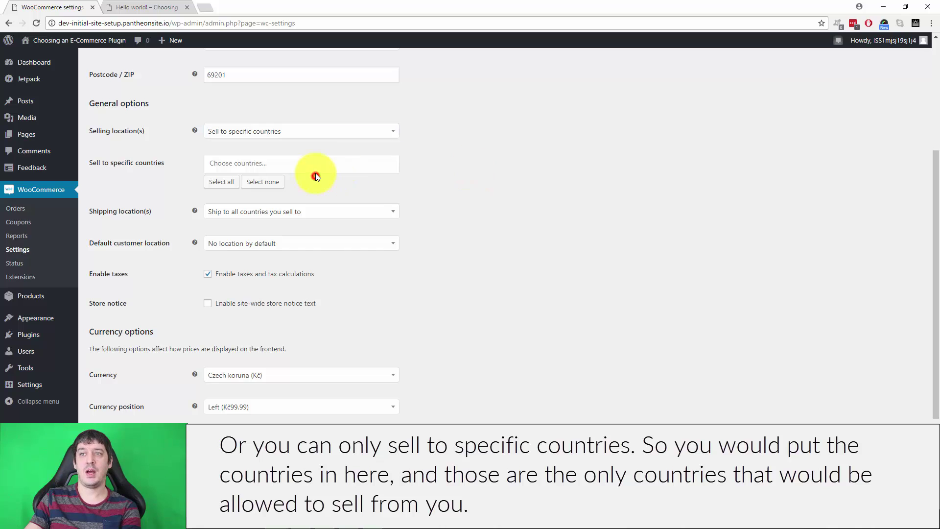
left_click(301, 163)
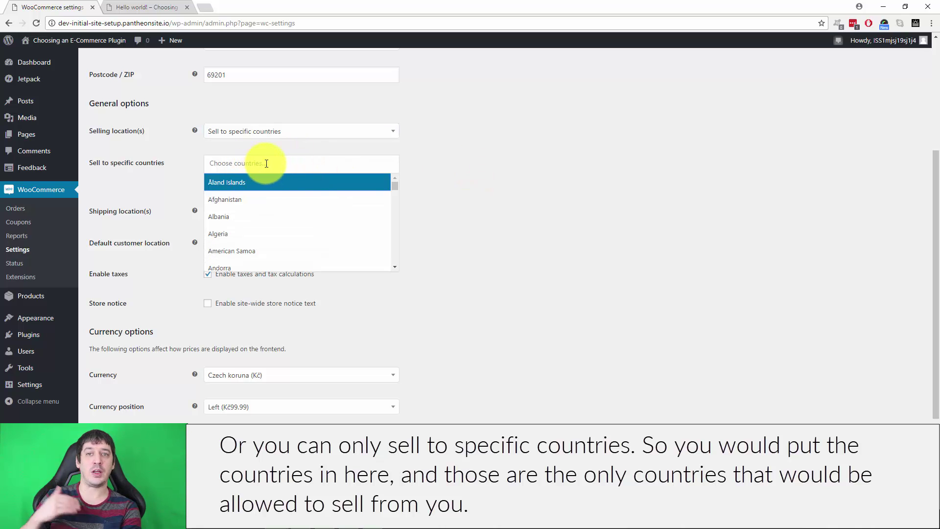
left_click(504, 165)
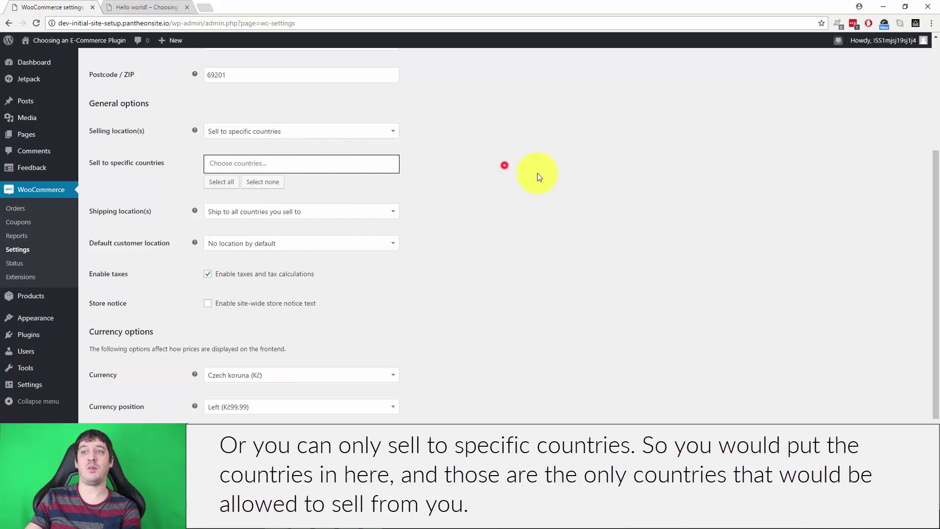
left_click(309, 124)
left_click(387, 147)
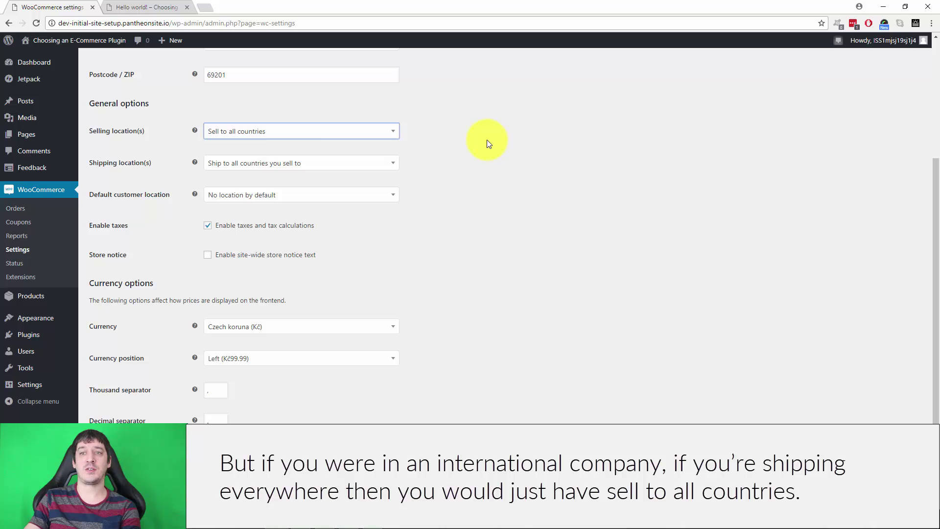
Step: Check the shipping location choices and set the default customer location to "Geolocate (with page caching support)"
left_click(290, 157)
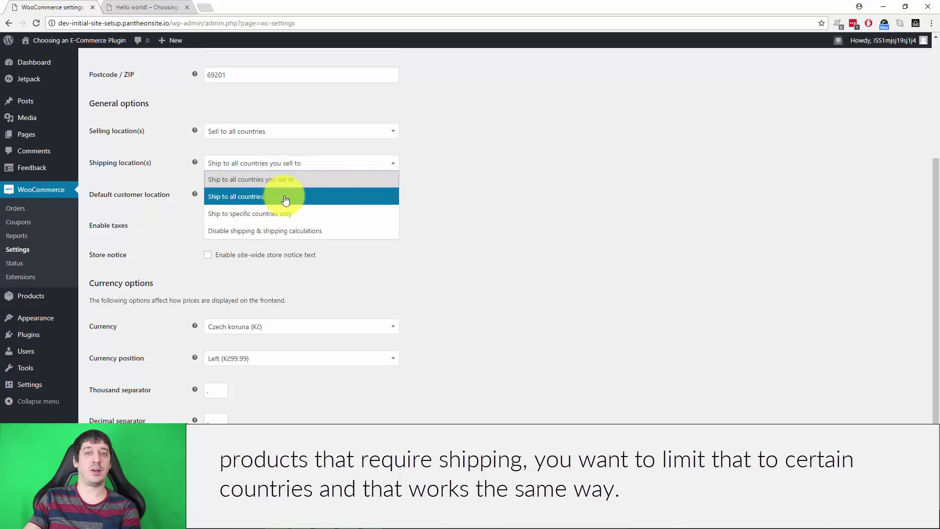
left_click(529, 190)
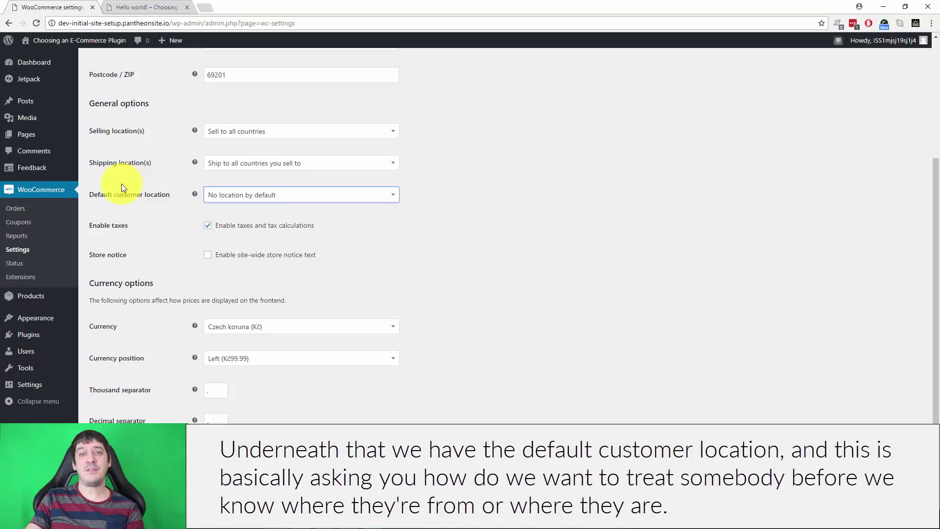
left_click(317, 196)
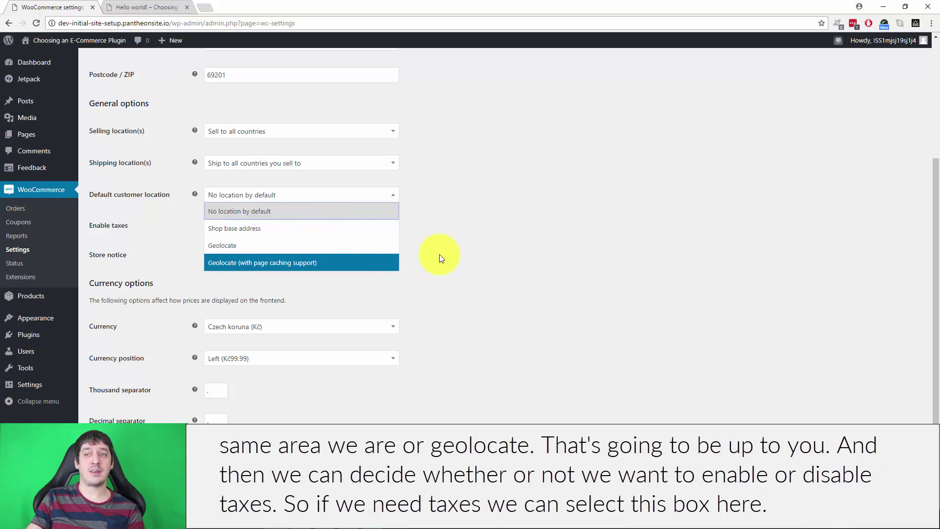
left_click(294, 260)
left_click(493, 258)
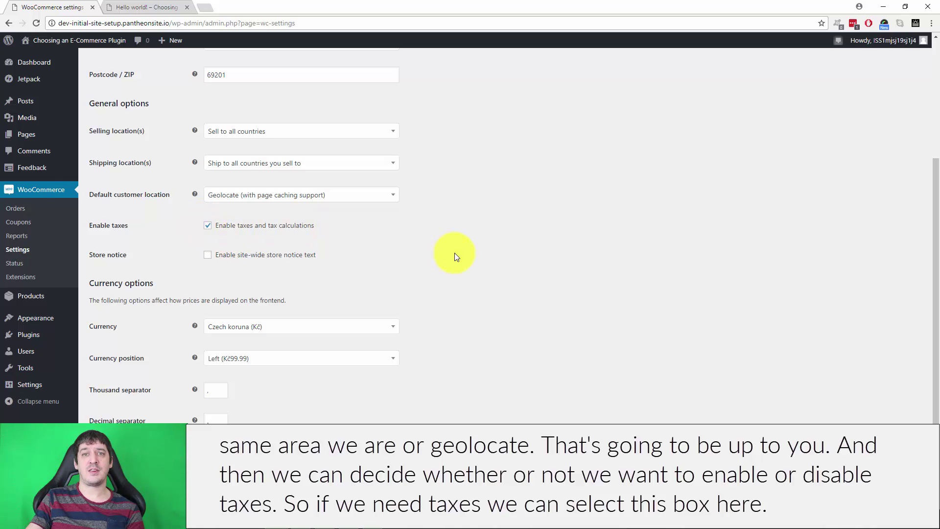
Step: Enable the site-wide store notice to view its text, disable it again, and save the general settings
scroll(453, 254, "down", 1)
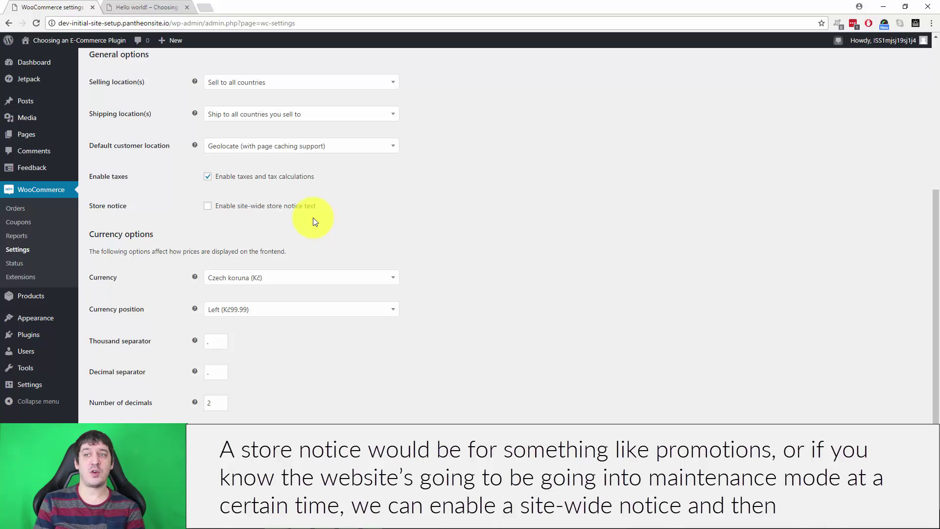
left_click(208, 205)
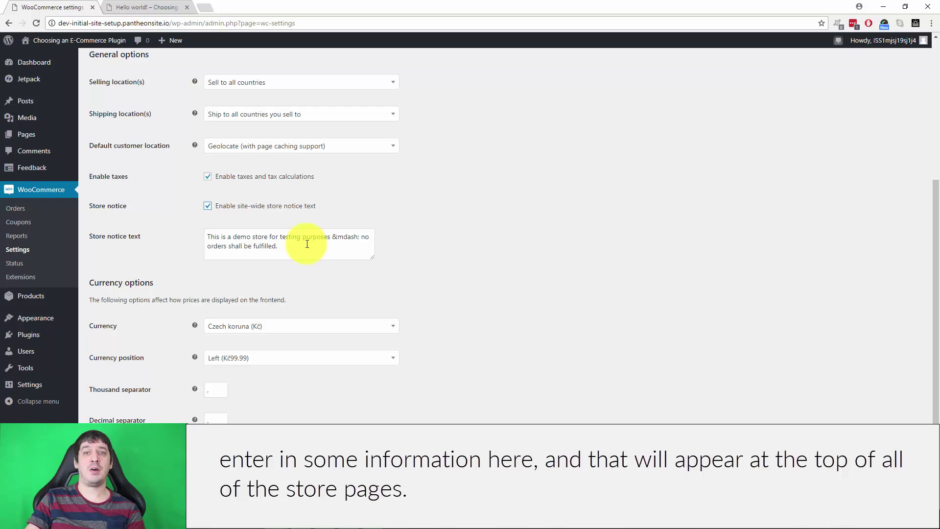
left_click(207, 206)
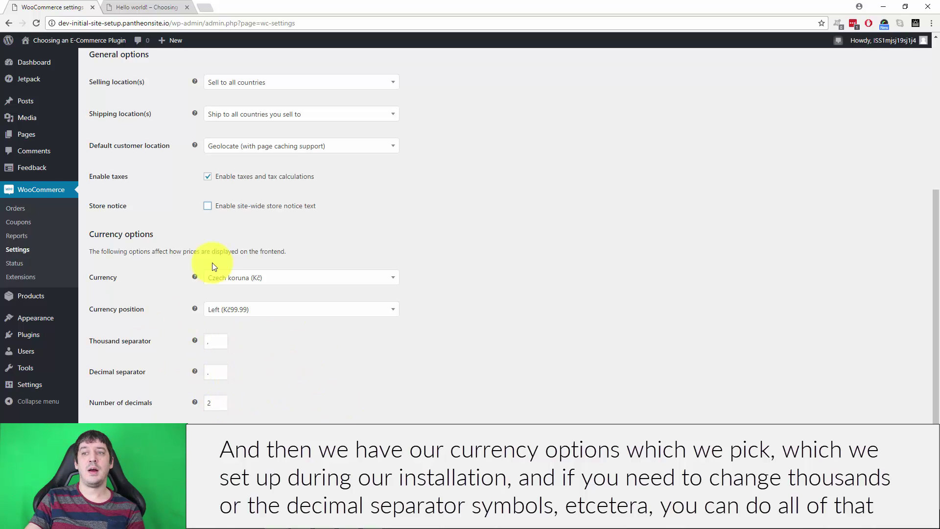
left_click(115, 439)
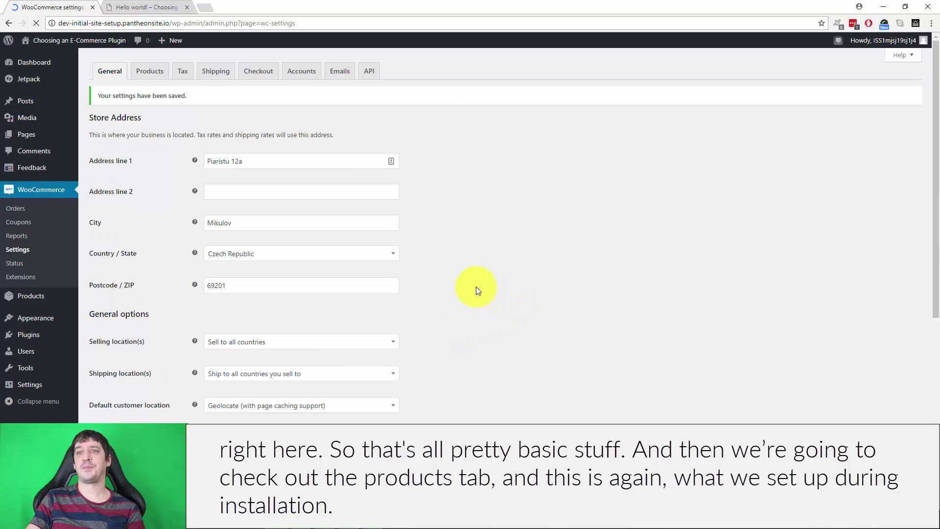
Step: Allow product reviews to be left only by "verified owners" and save the product settings
left_click(150, 71)
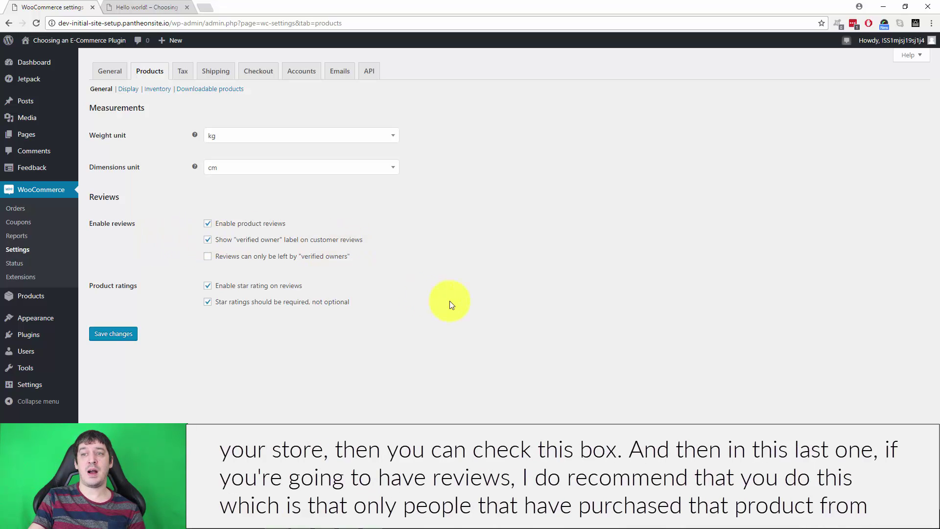
left_click(243, 256)
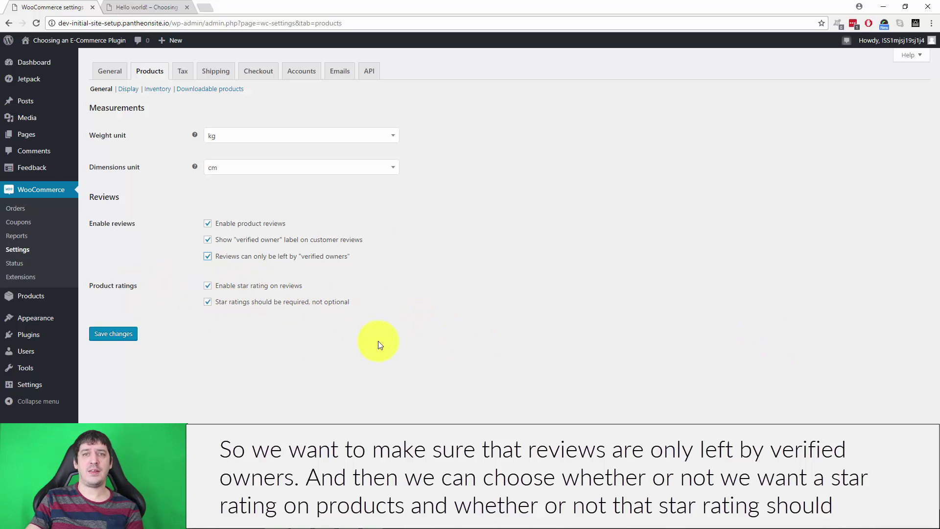
left_click(112, 334)
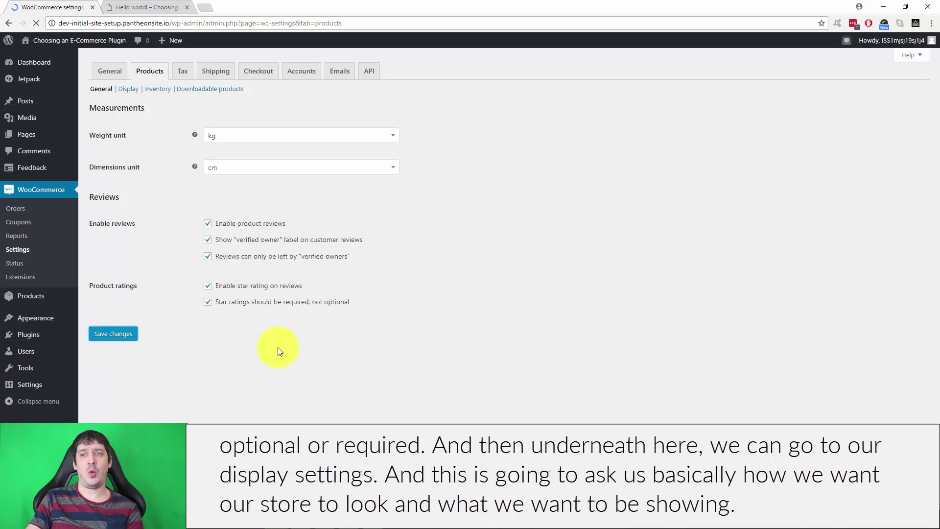
Step: Open the product display settings and review the site's list of all pages in a separate browser tab before returning
left_click(128, 89)
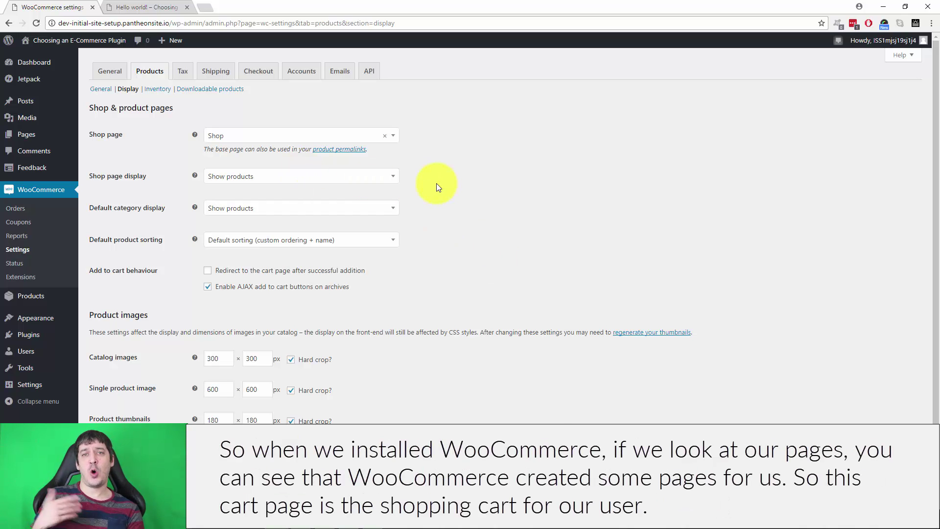
mouse_move(25, 133)
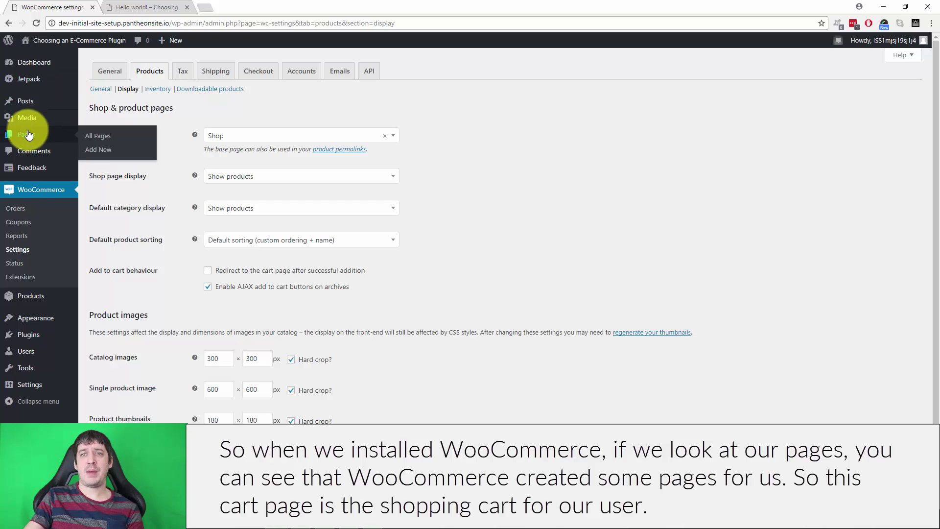
right_click(99, 137)
left_click(147, 141)
left_click(144, 6)
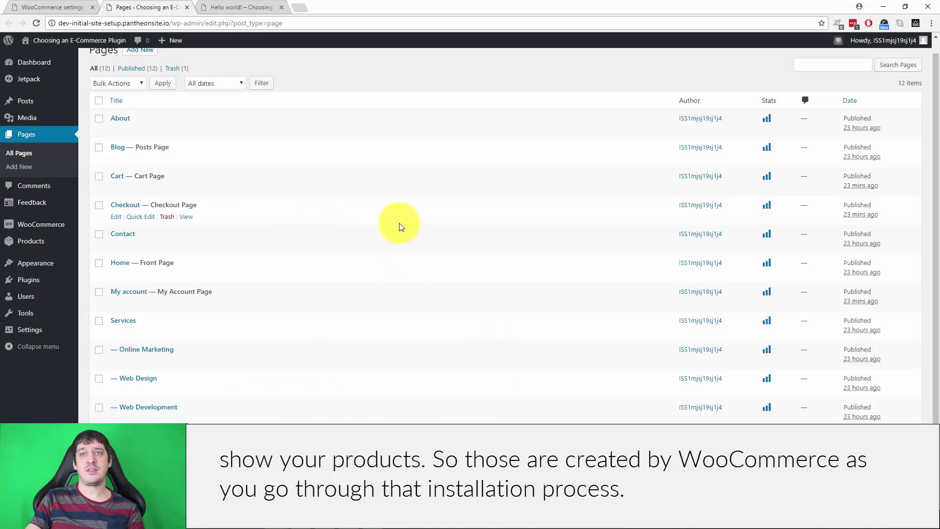
left_click(63, 2)
left_click(519, 135)
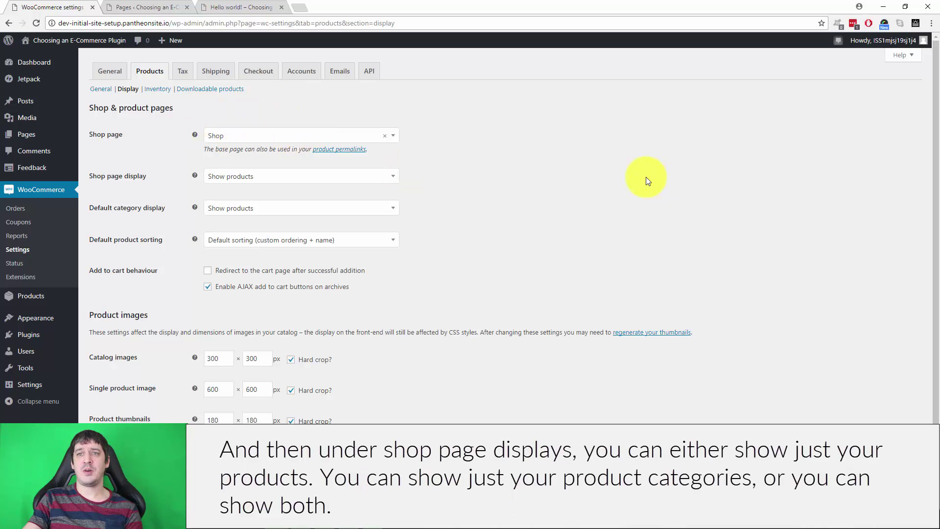
Step: Set the shop page display to "Show categories & products" and the default category display to "Show subcategories & products"
left_click(278, 181)
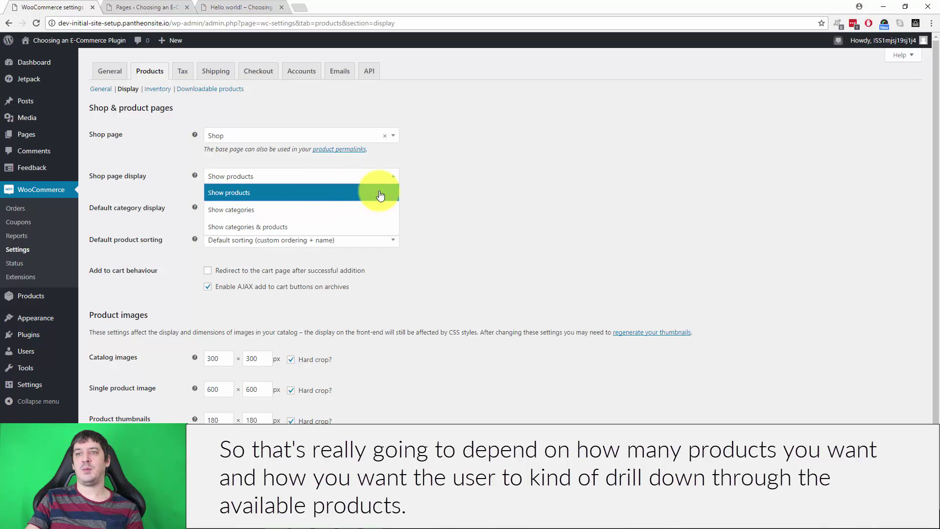
left_click(283, 192)
left_click(329, 182)
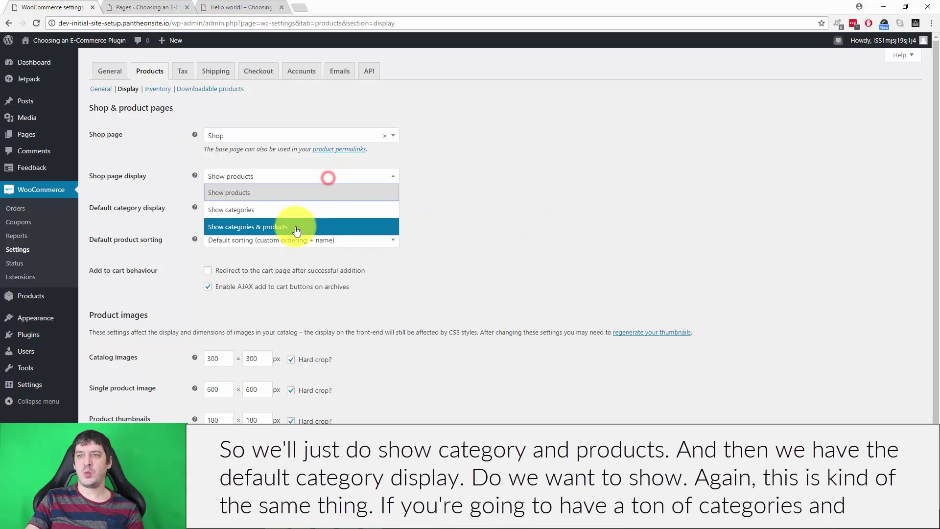
left_click(301, 223)
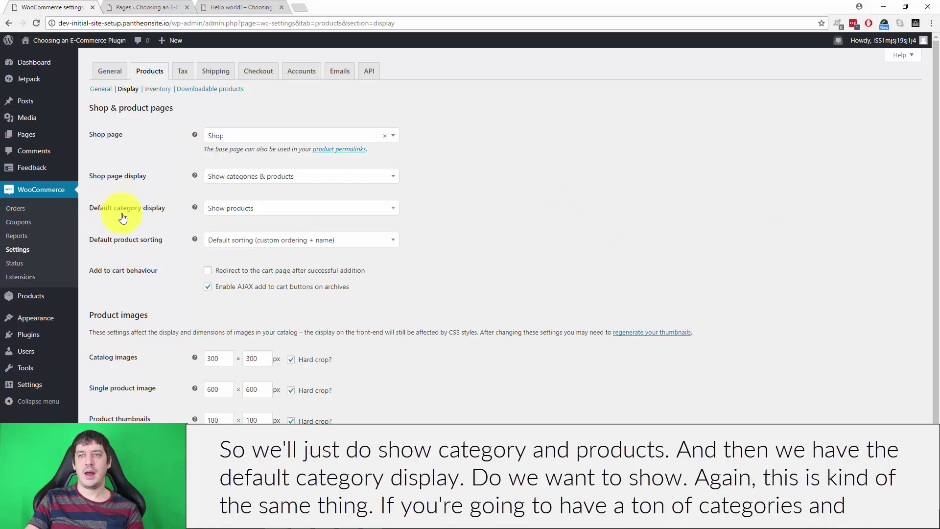
left_click(272, 208)
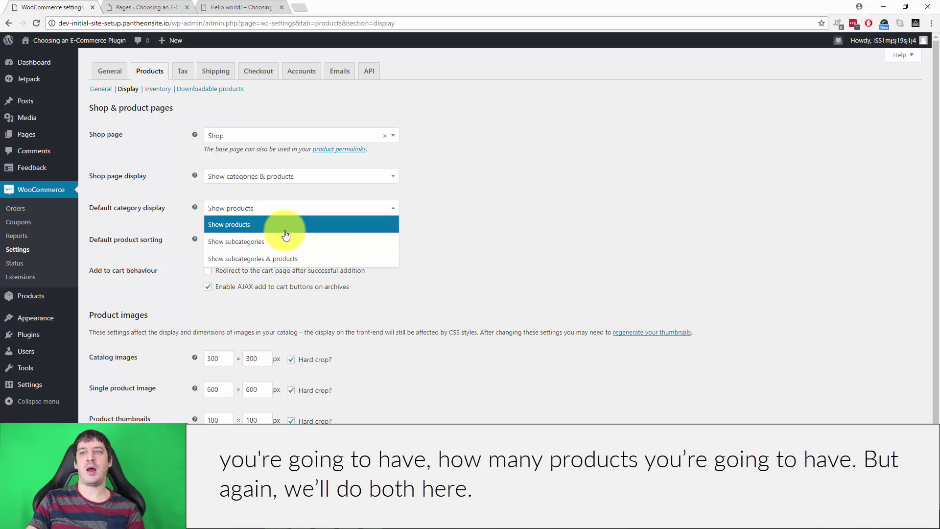
left_click(312, 258)
left_click(568, 235)
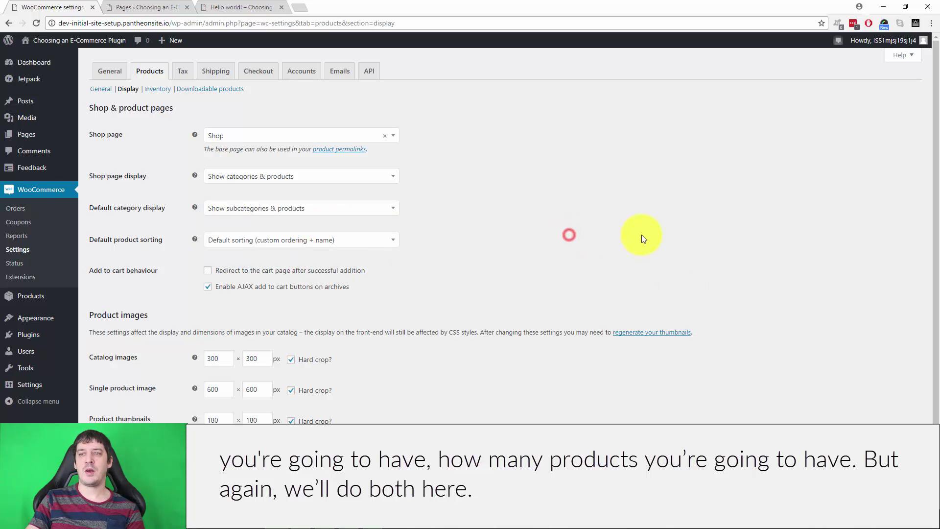
Step: Review the available default product sorting options and close the list without choosing a different one
left_click(332, 244)
scroll(307, 284, "down", 1)
scroll(304, 333, "up", 1)
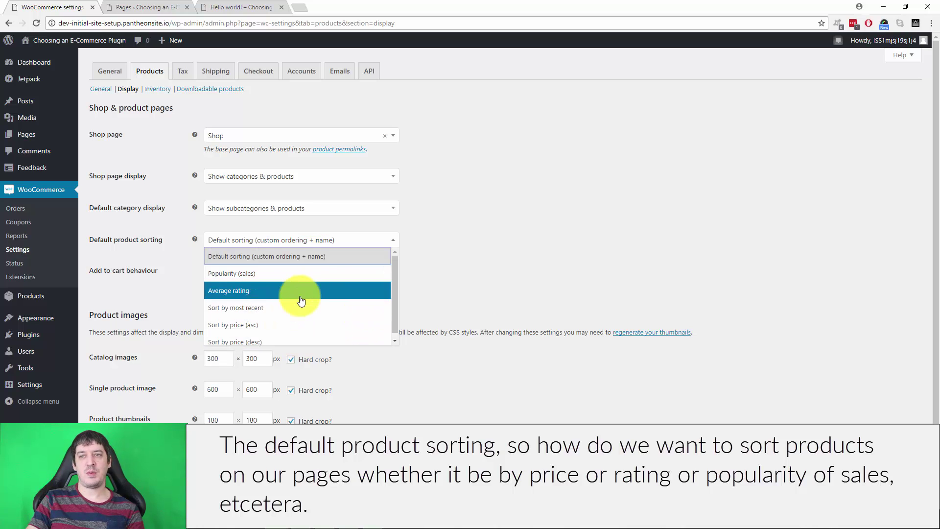
scroll(280, 280, "down", 1)
scroll(285, 299, "up", 1)
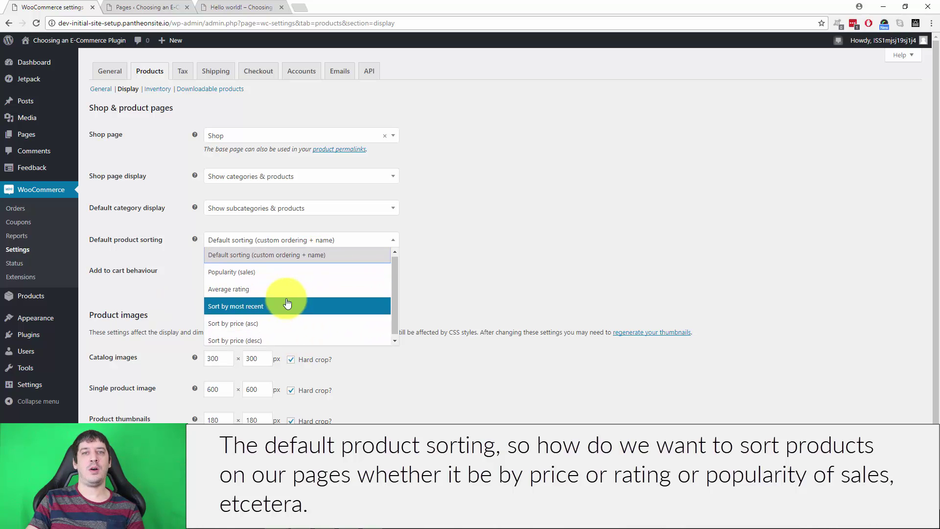
left_click(509, 239)
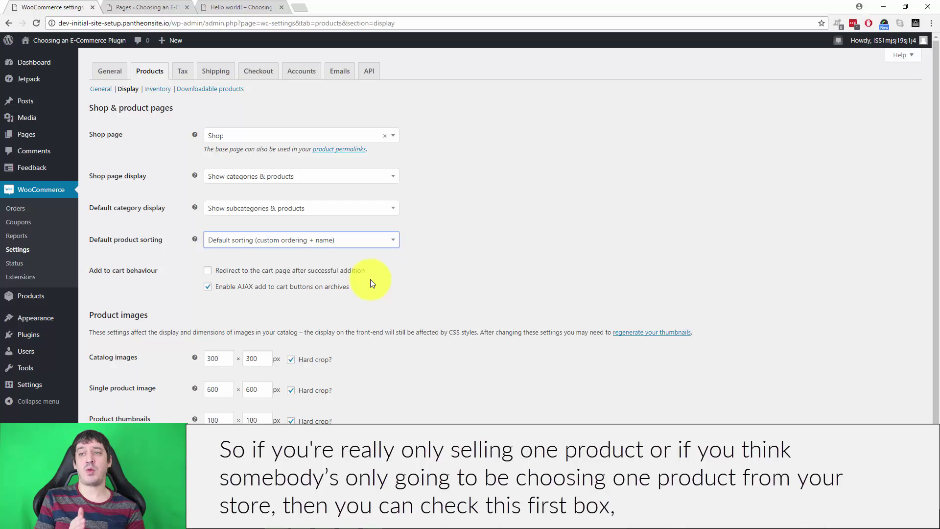
Step: Enable redirecting to the cart page after successful addition, disable it again, and save the product display settings
left_click(207, 270)
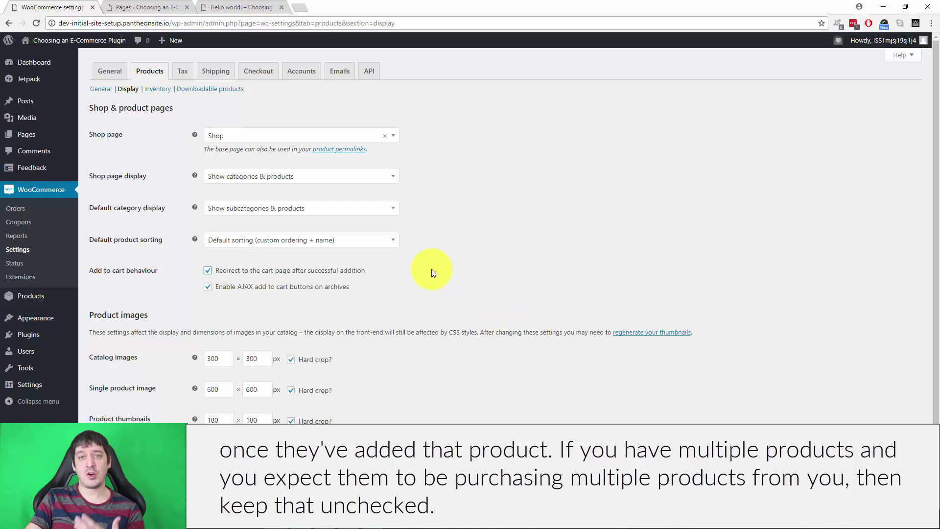
left_click(207, 271)
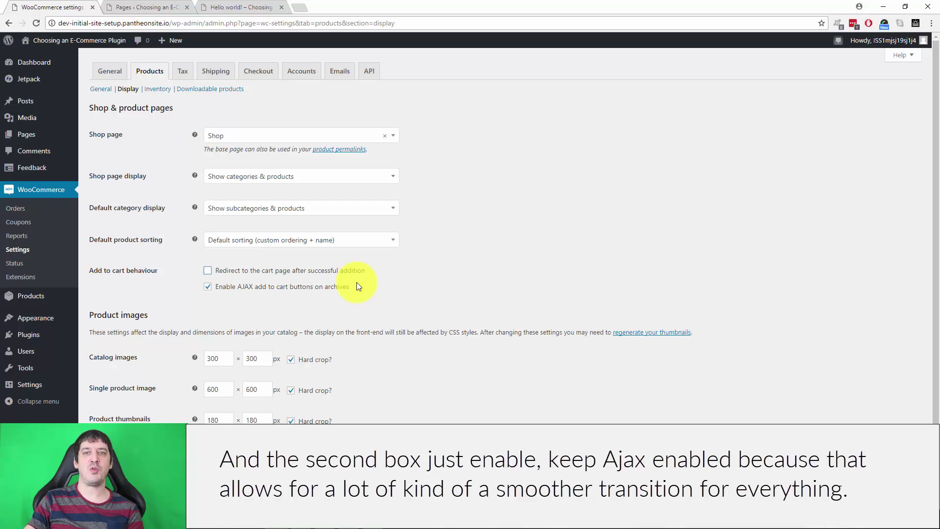
scroll(485, 229, "down", 1)
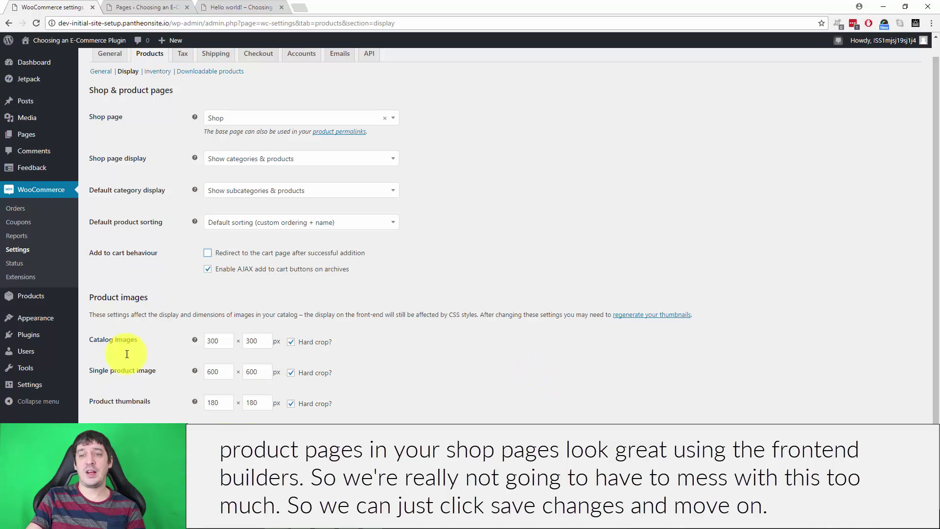
left_click(131, 419)
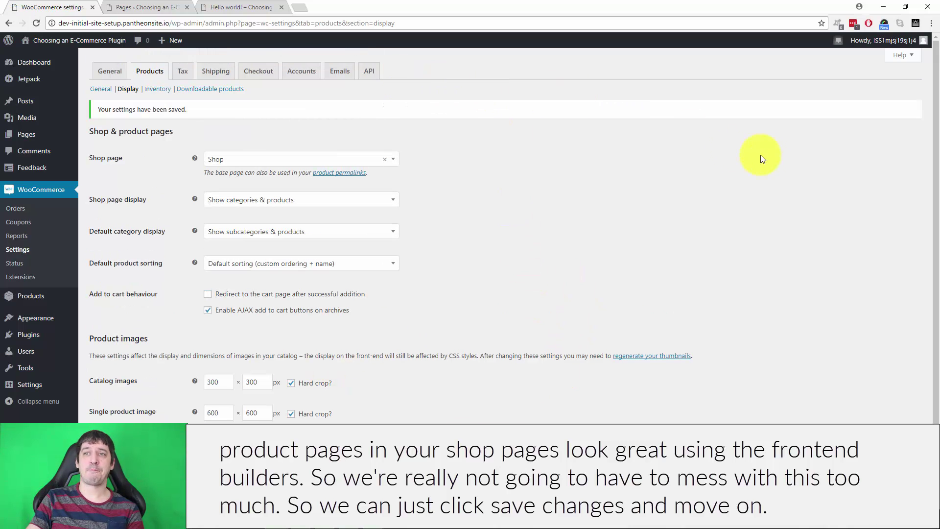
Step: Open the product inventory settings, disable stock management to see its effect on the options, and re-enable it
left_click(158, 87)
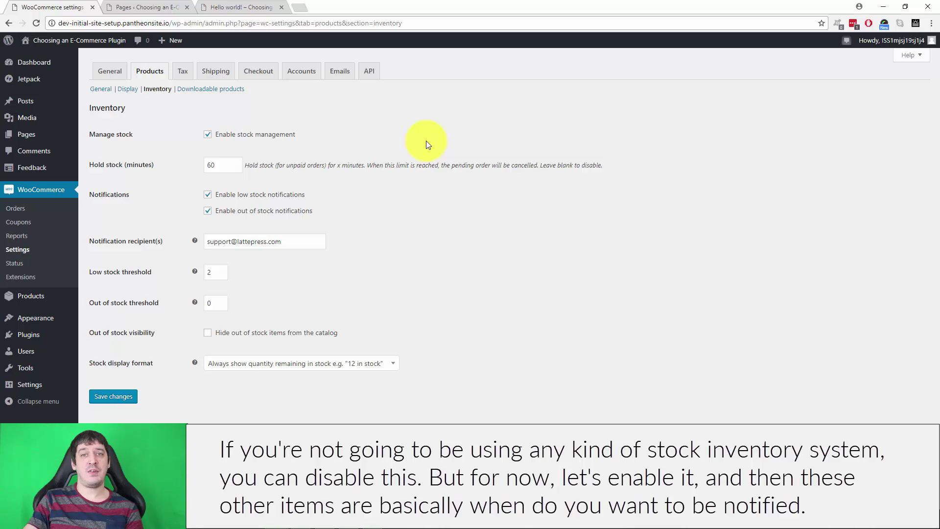
left_click(207, 134)
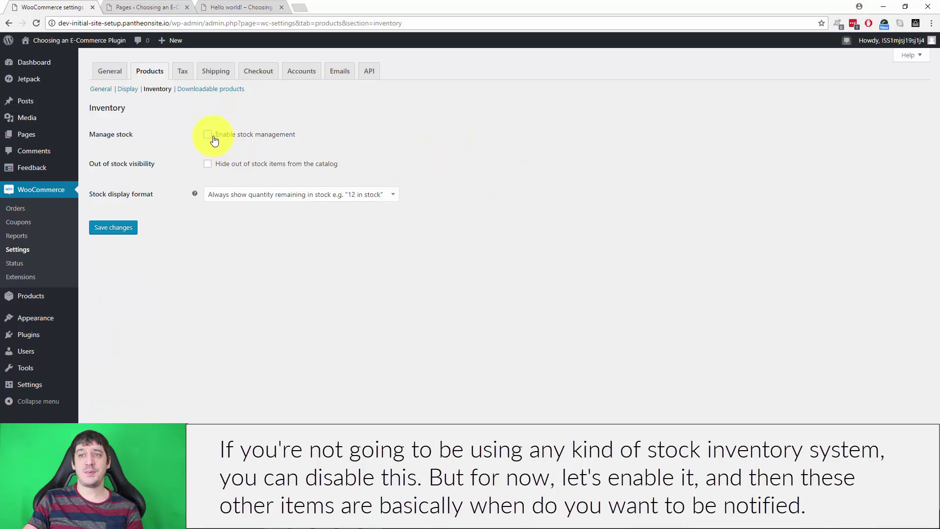
left_click(210, 139)
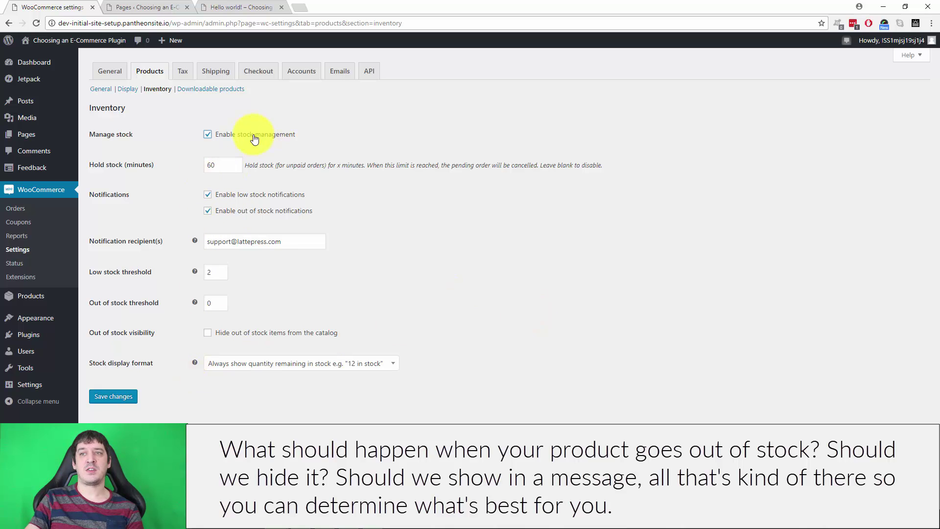
Step: Open the downloadable products settings, review the file download methods, and keep "Force downloads" selected
left_click(205, 89)
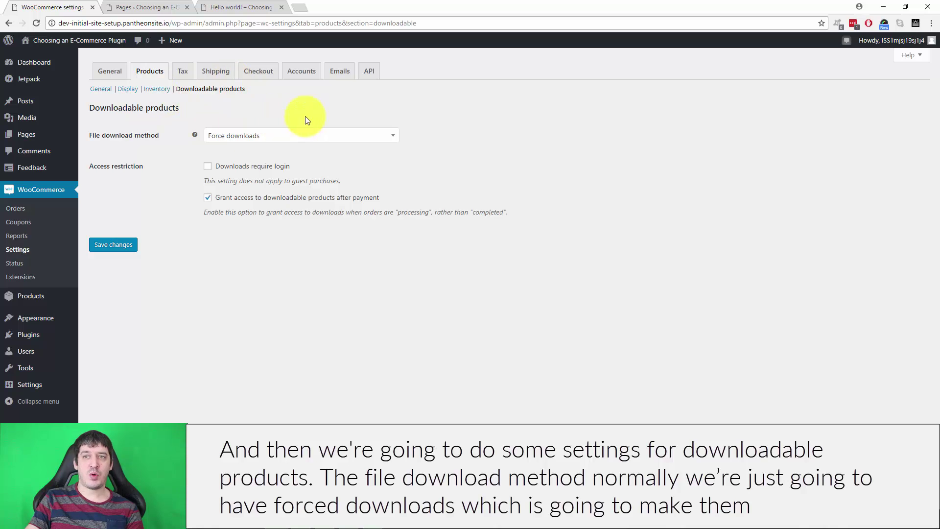
left_click(274, 136)
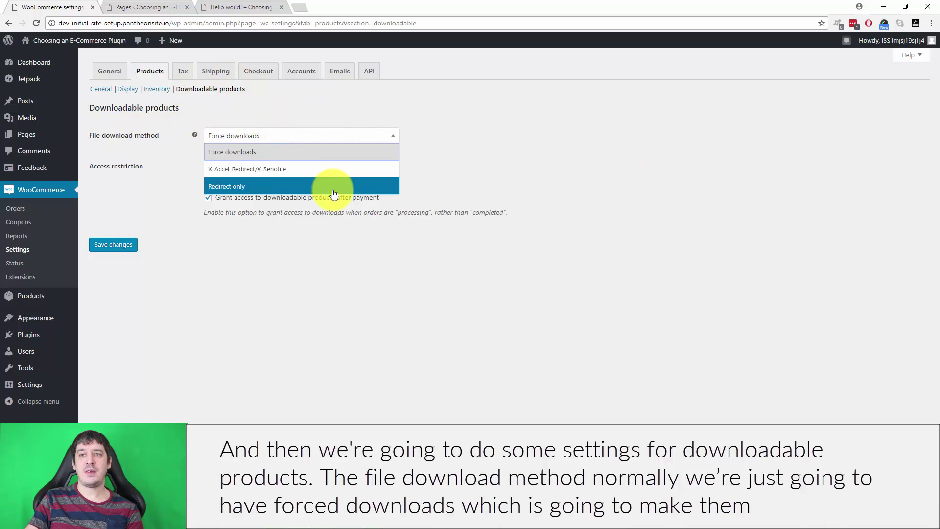
left_click(282, 153)
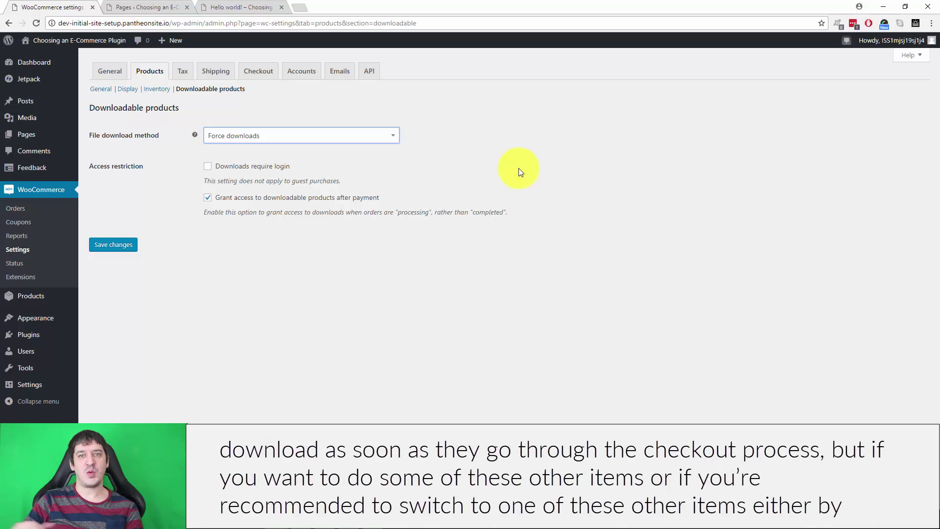
left_click(318, 137)
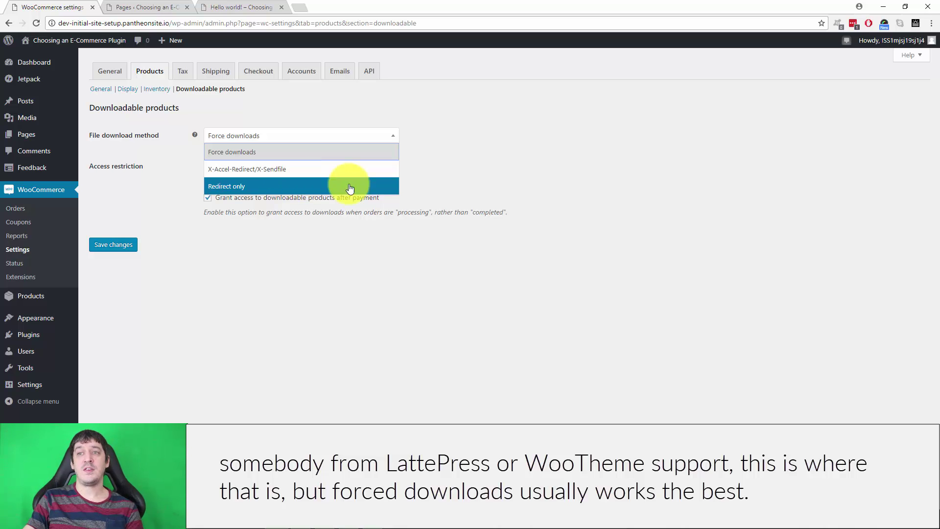
left_click(287, 151)
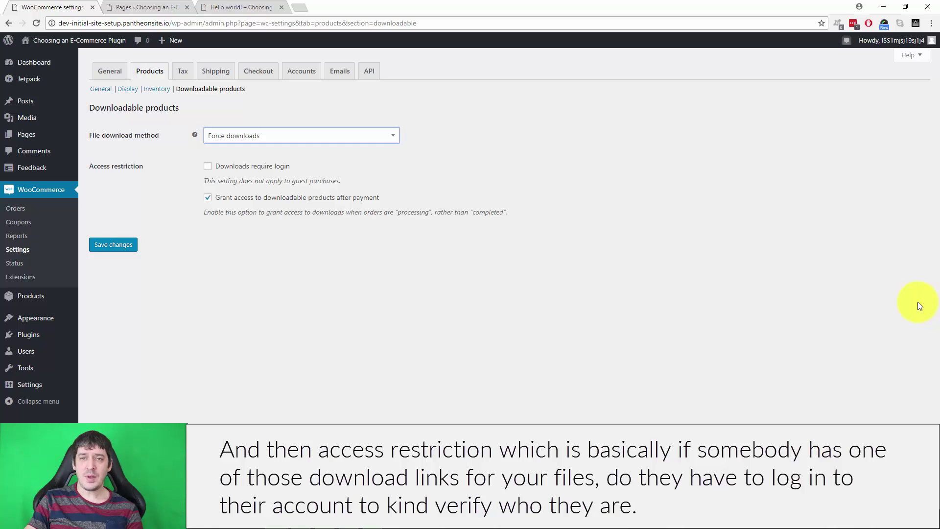
Step: Require login for downloads, disable granting access to downloadable products after payment, and save the settings
left_click(208, 167)
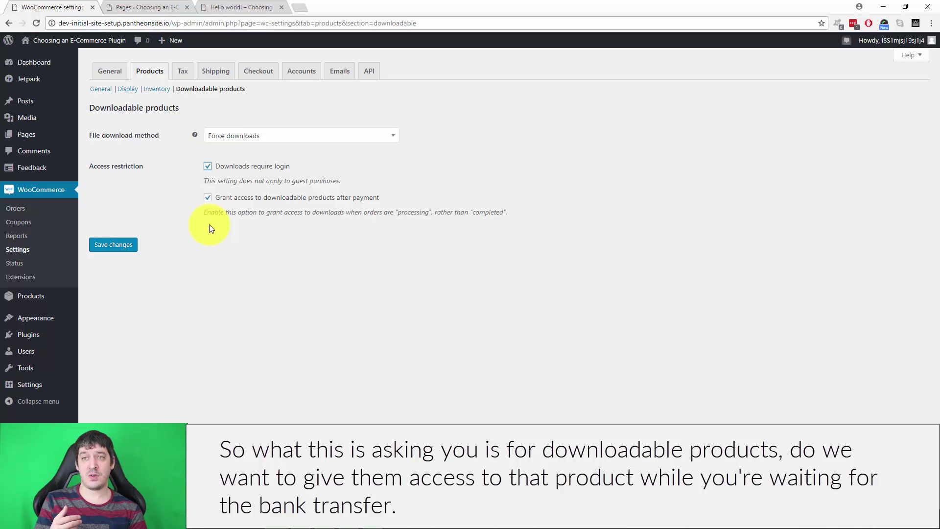
left_click(208, 198)
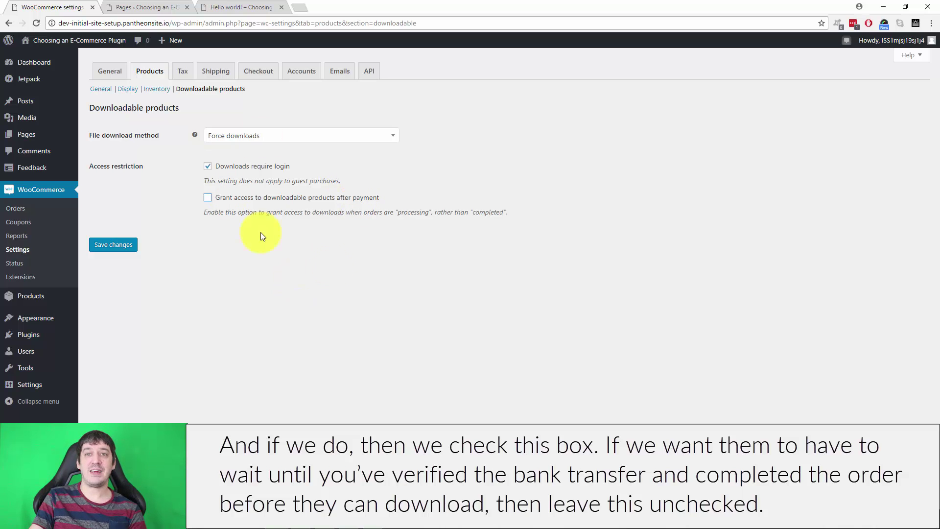
left_click(110, 244)
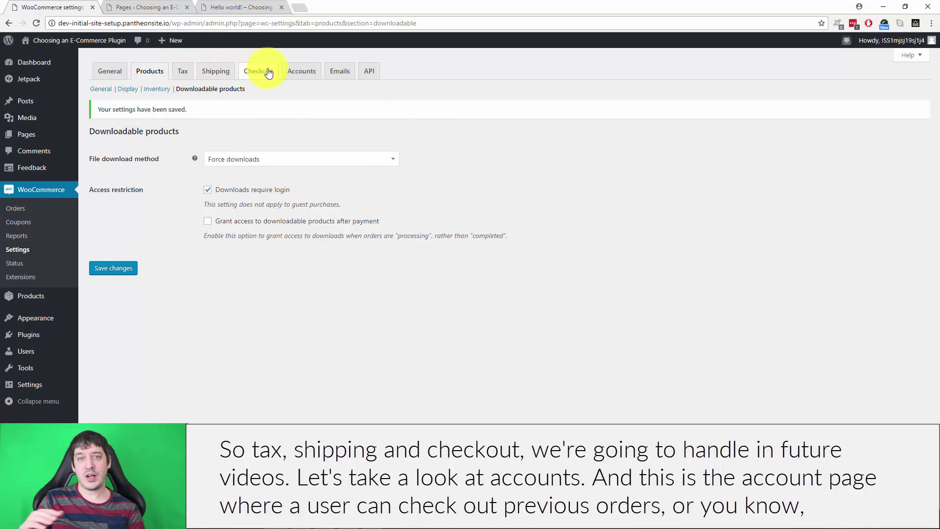
Step: Review the customer registration, login, account creation and endpoint options in the accounts settings, and save them
left_click(303, 72)
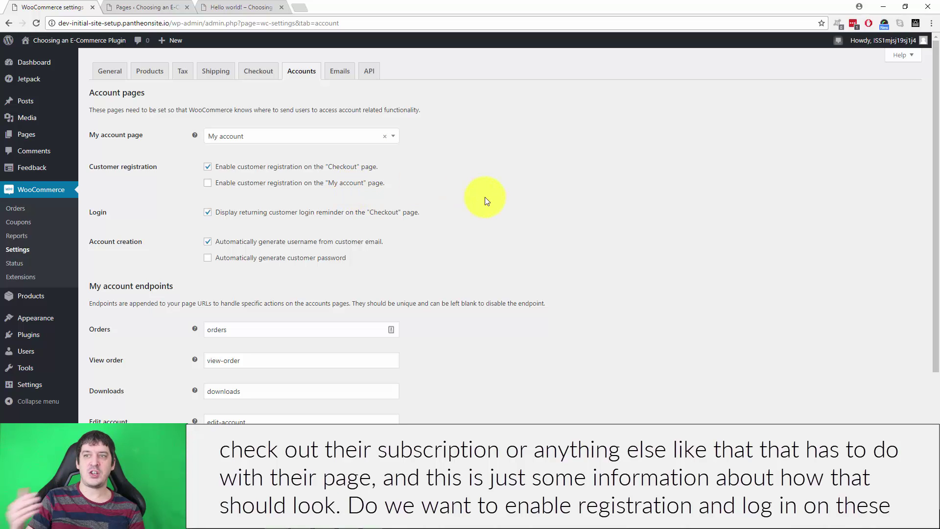
scroll(536, 207, "down", 2)
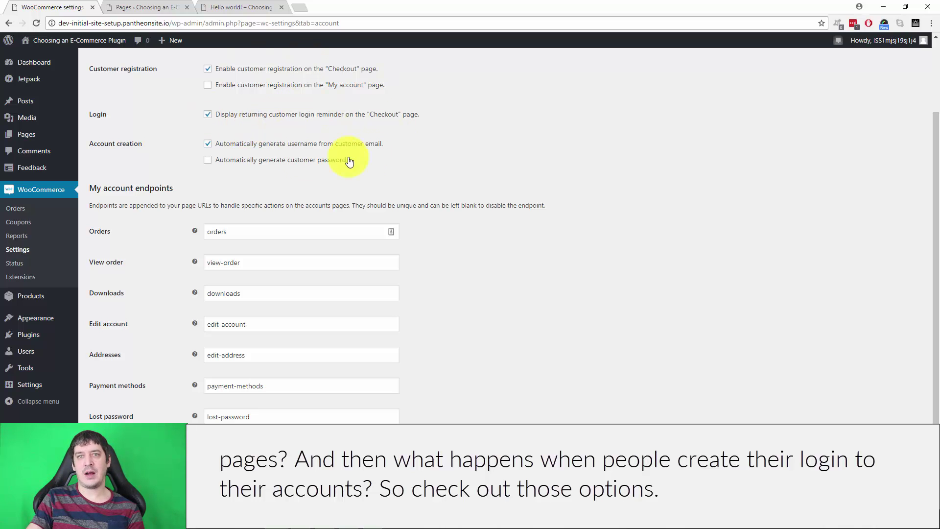
scroll(564, 243, "down", 1)
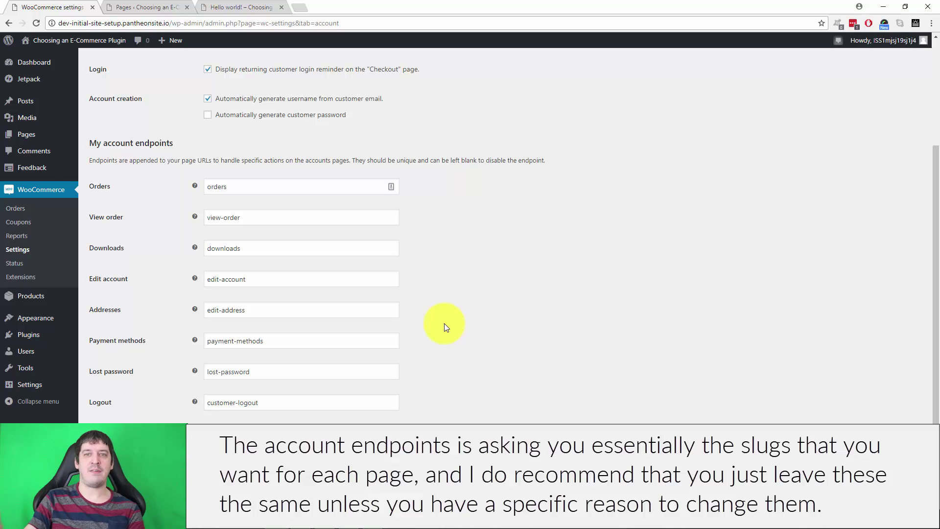
left_click(112, 436)
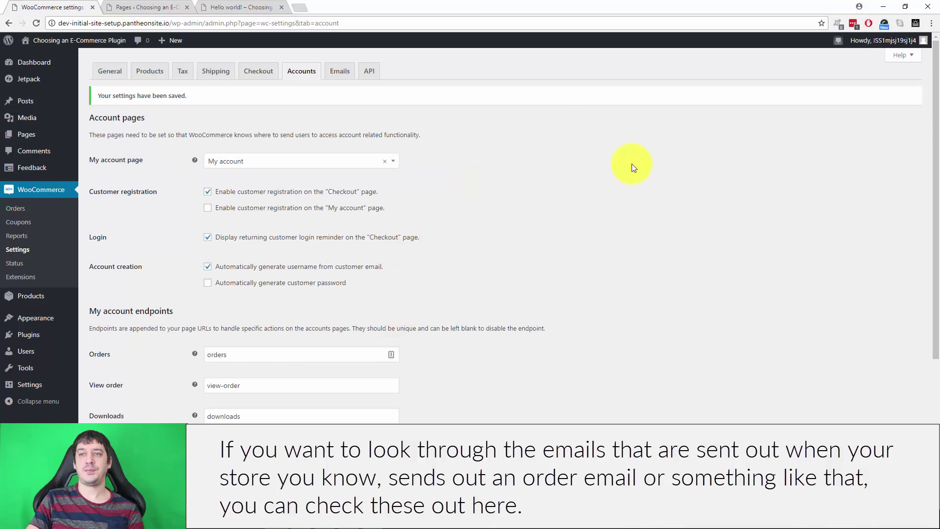
Step: Review the email notifications, sender options and email template settings, and return to the general store settings
left_click(333, 71)
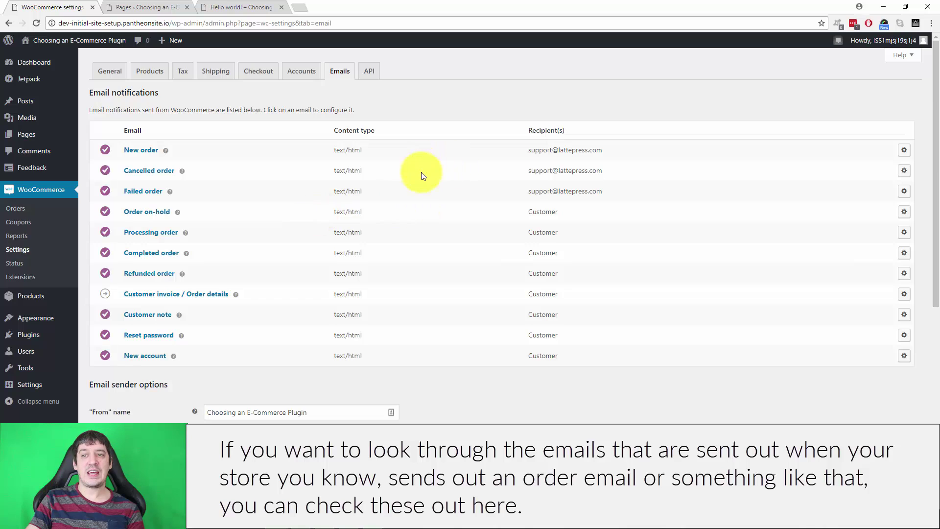
scroll(556, 213, "down", 6)
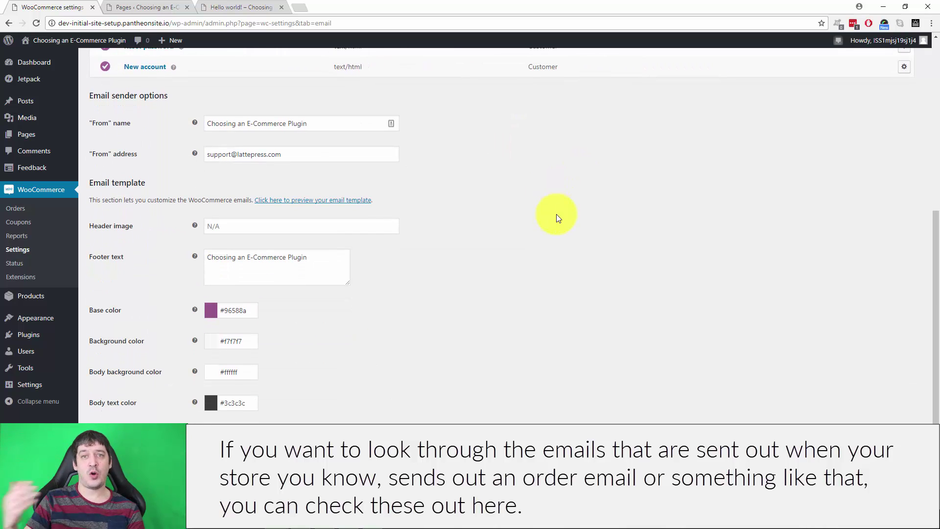
scroll(556, 217, "up", 6)
scroll(512, 201, "down", 5)
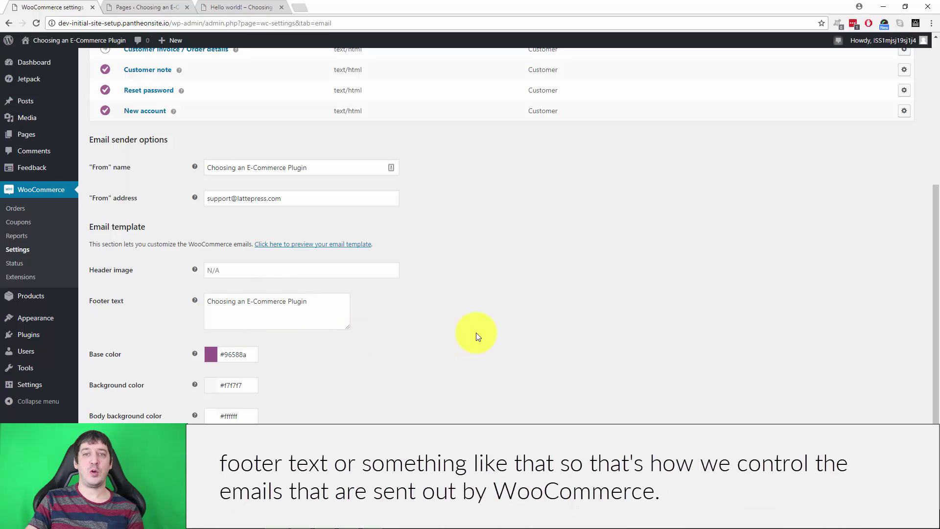
scroll(434, 383, "down", 1)
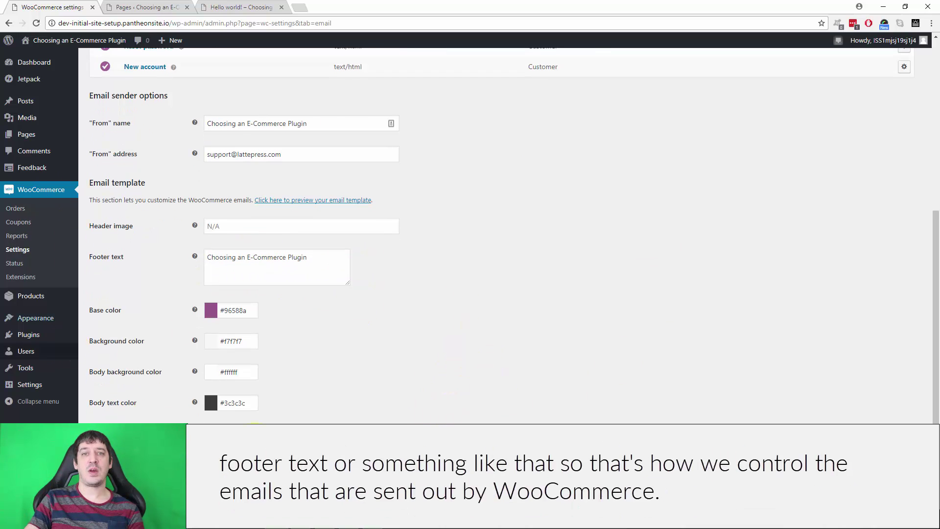
scroll(372, 422, "up", 6)
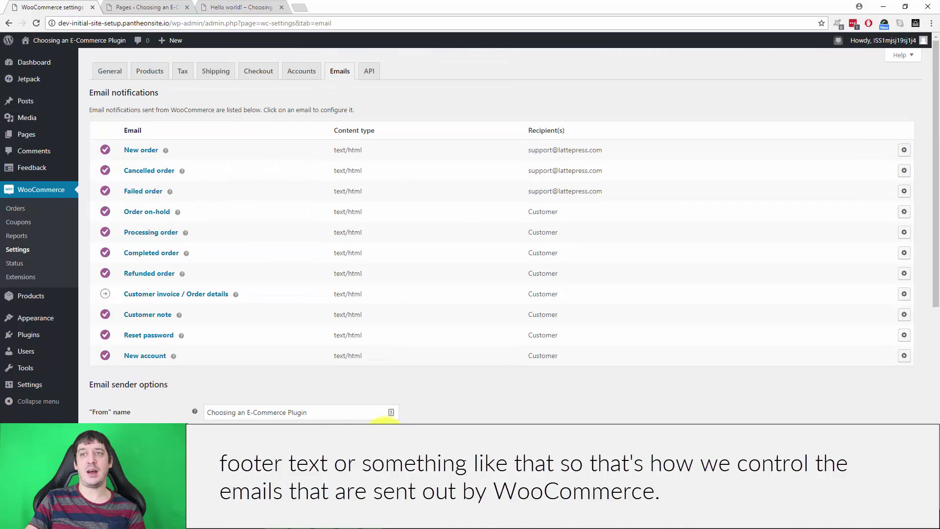
left_click(101, 72)
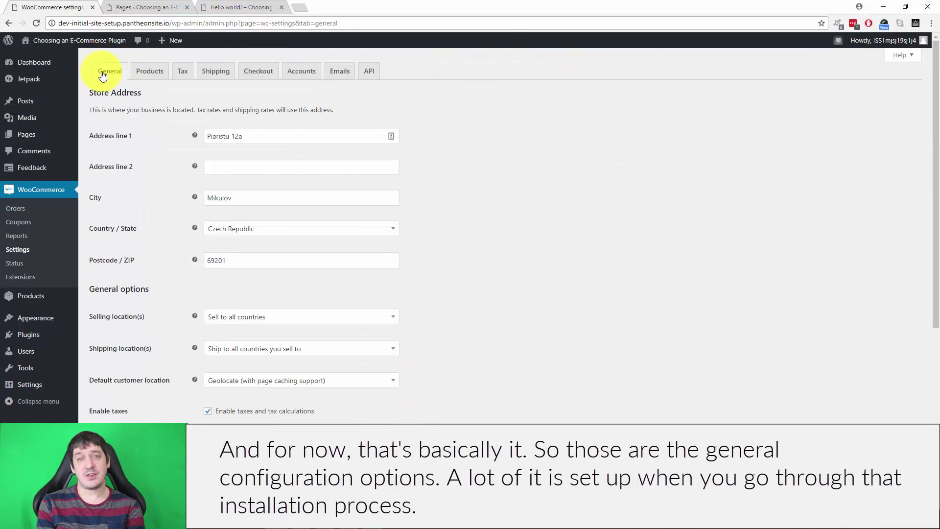